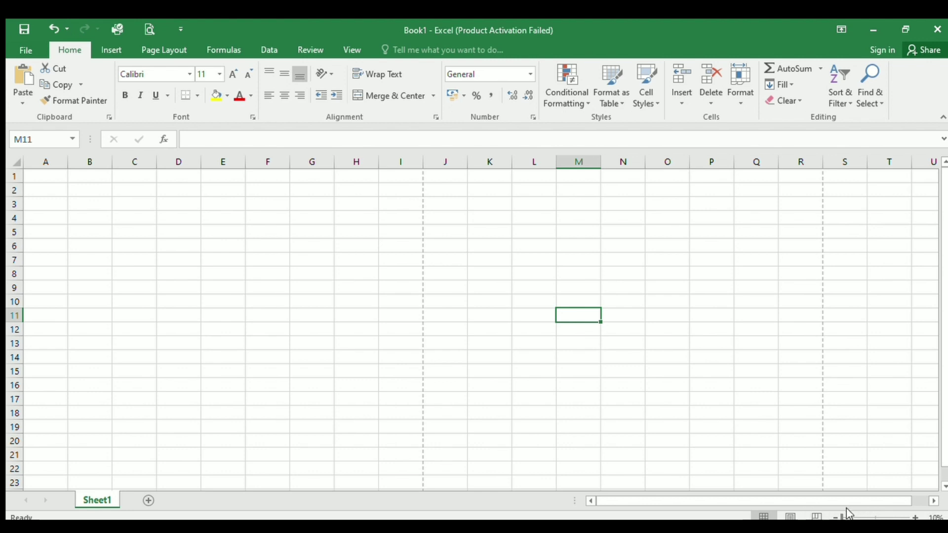
# Step: Zoom the sheet far out to about 10% so the dashed page tiles form a grid
pyautogui.moveTo(845, 515); pyautogui.dragTo(883, 515)
pyautogui.click(915, 516)
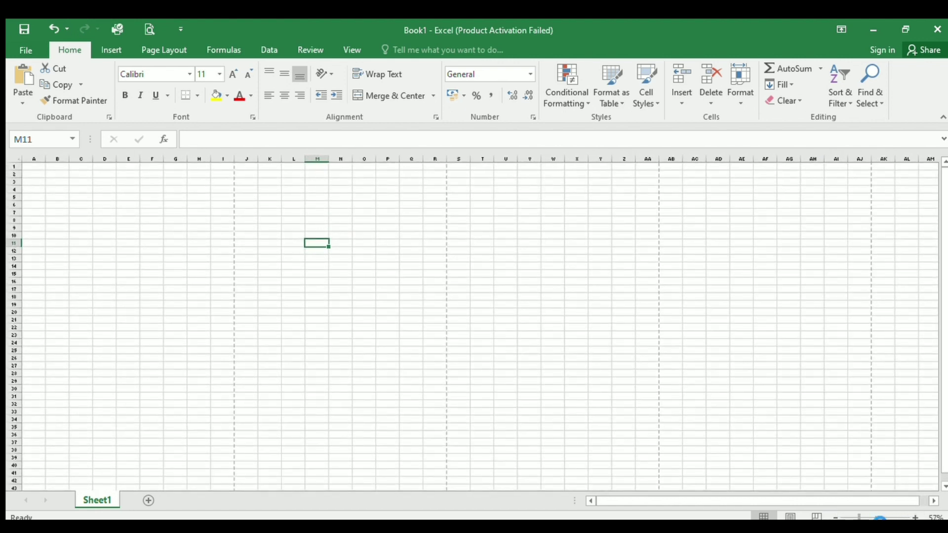
pyautogui.moveTo(857, 517); pyautogui.dragTo(820, 517)
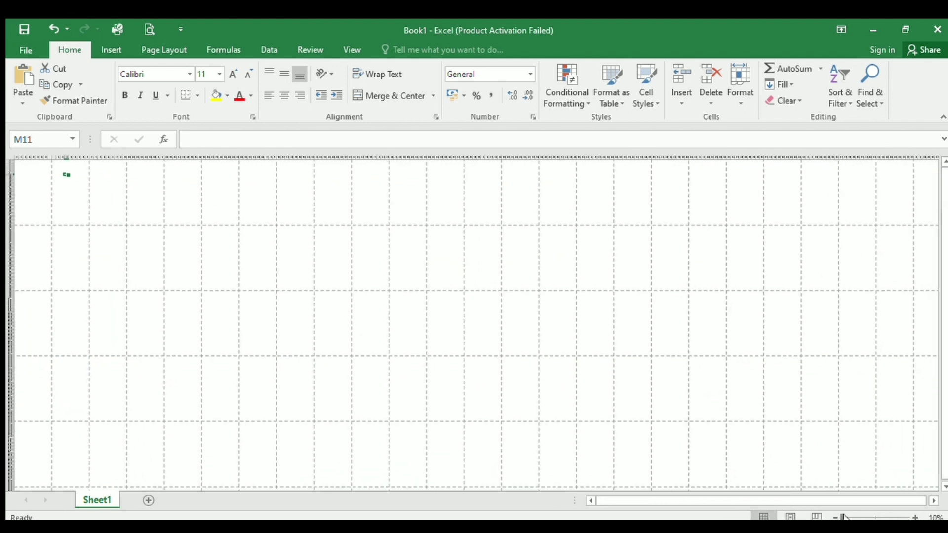
# Step: Select cells across the different page tiles to see where each printed page falls
pyautogui.click(448, 345)
pyautogui.click(42, 194)
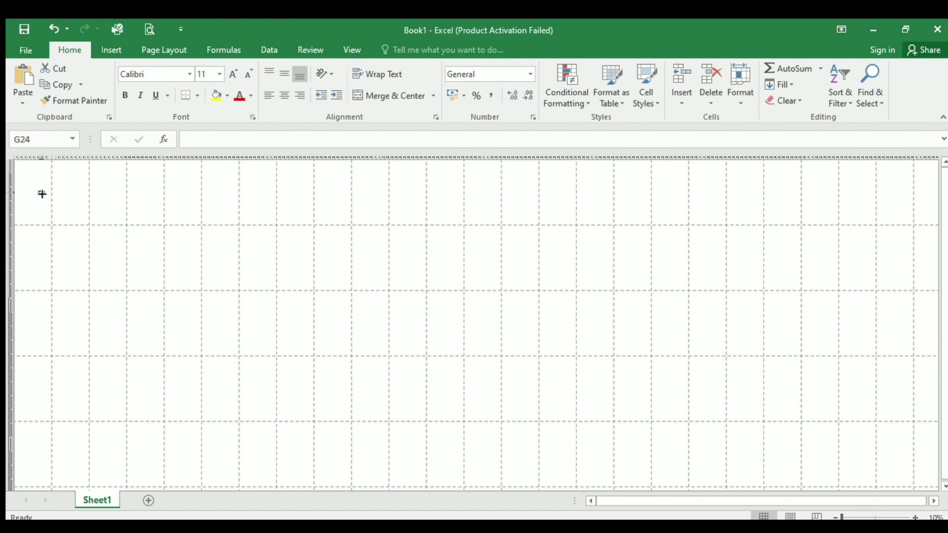
pyautogui.click(72, 194)
pyautogui.click(104, 199)
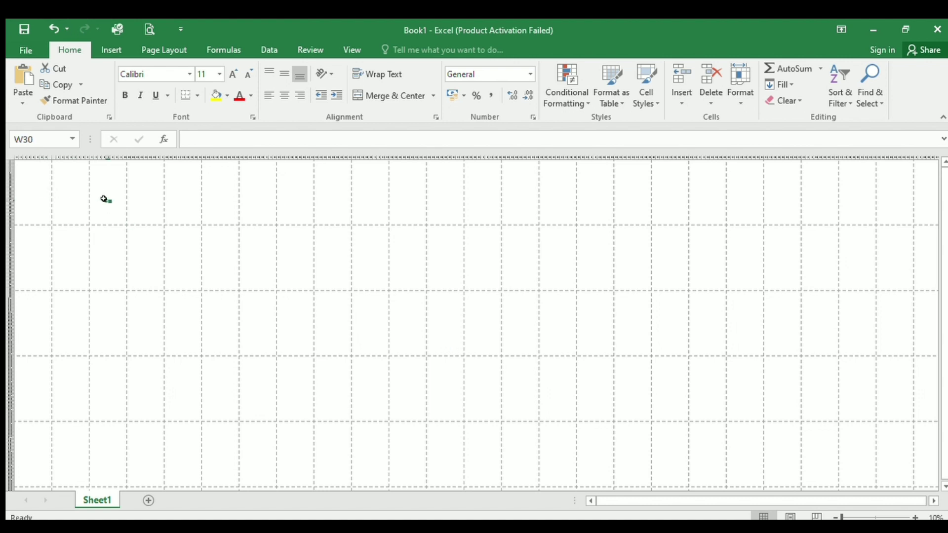
pyautogui.click(139, 202)
pyautogui.click(181, 205)
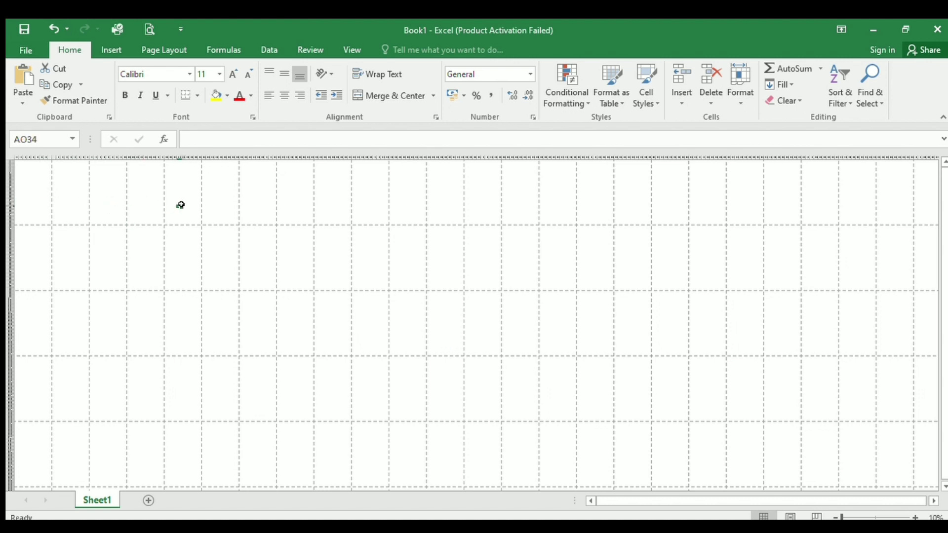
pyautogui.click(228, 204)
pyautogui.click(251, 206)
pyautogui.click(47, 183)
pyautogui.click(65, 184)
pyautogui.click(99, 186)
pyautogui.click(102, 251)
pyautogui.click(151, 252)
pyautogui.click(179, 252)
pyautogui.click(213, 252)
pyautogui.click(251, 253)
pyautogui.click(306, 249)
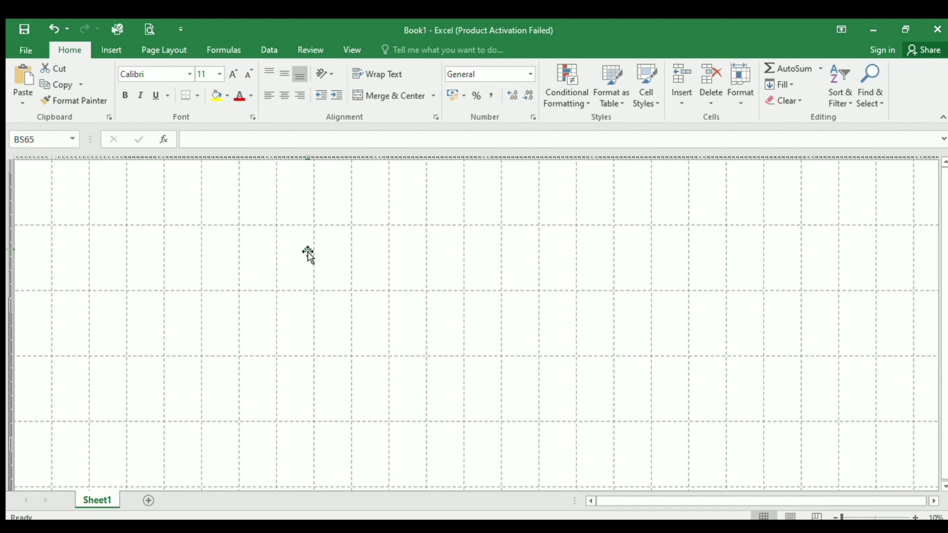
# Step: Insert the tree image file onto Sheet1 as a 12.7 by 12.7 cm picture
pyautogui.click(157, 48)
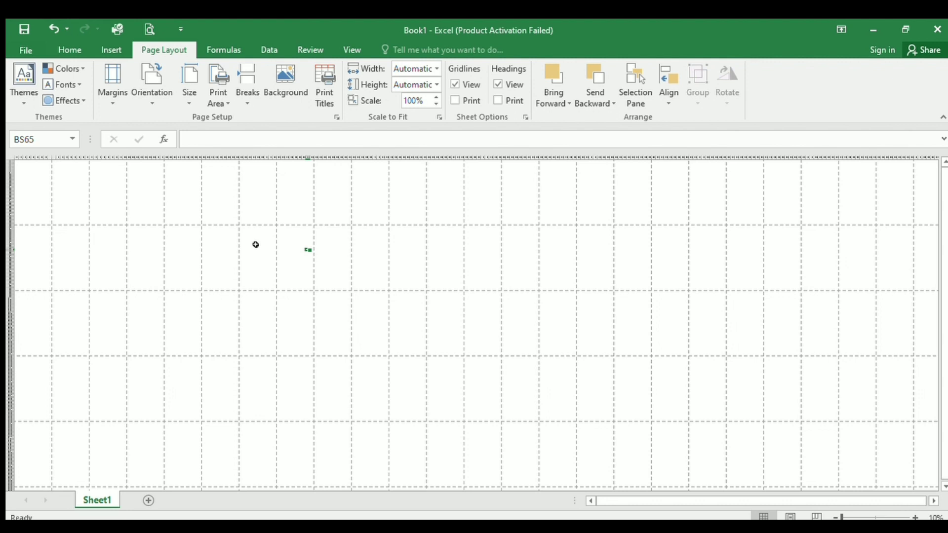
pyautogui.click(111, 50)
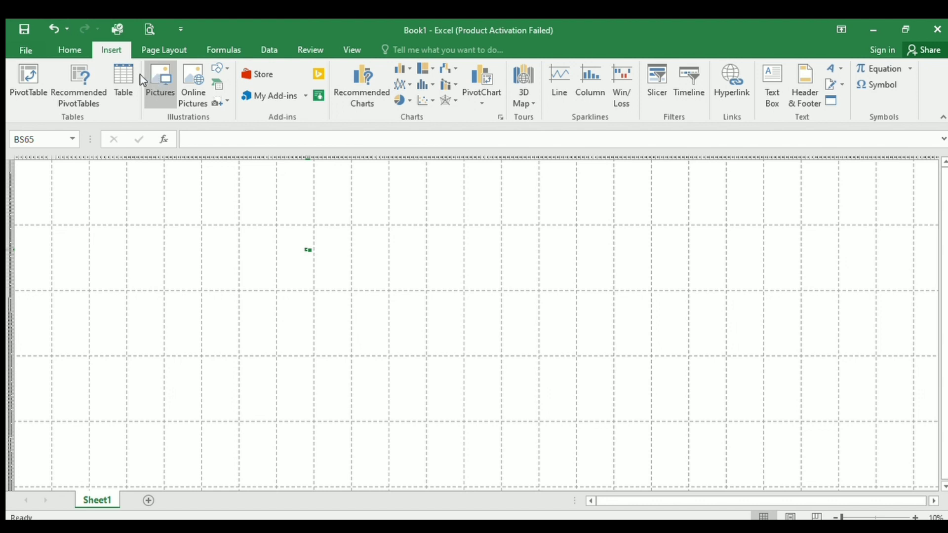
pyautogui.click(160, 92)
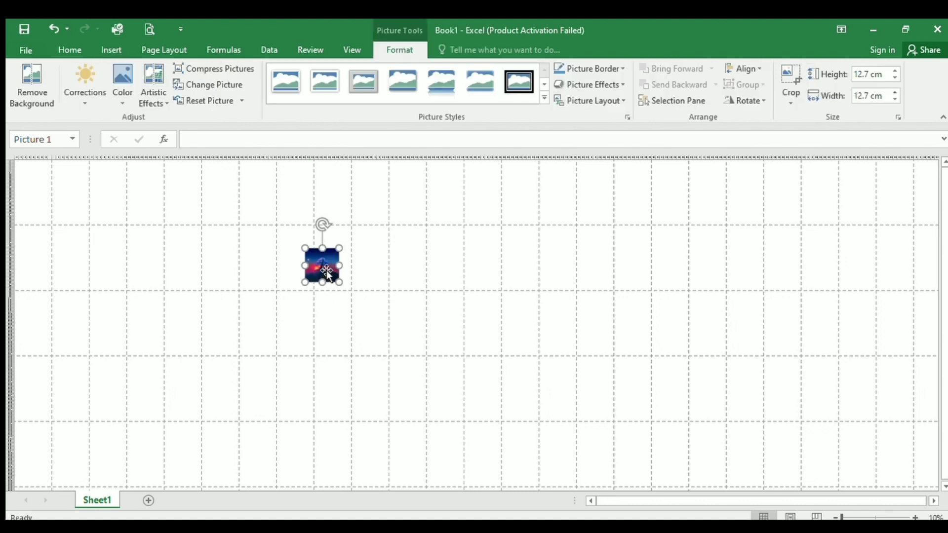
# Step: Move the picture to the top-left corner and resize it to 47.89 by 70.91 cm
pyautogui.moveTo(327, 271); pyautogui.dragTo(180, 221)
pyautogui.moveTo(133, 196); pyautogui.dragTo(206, 284)
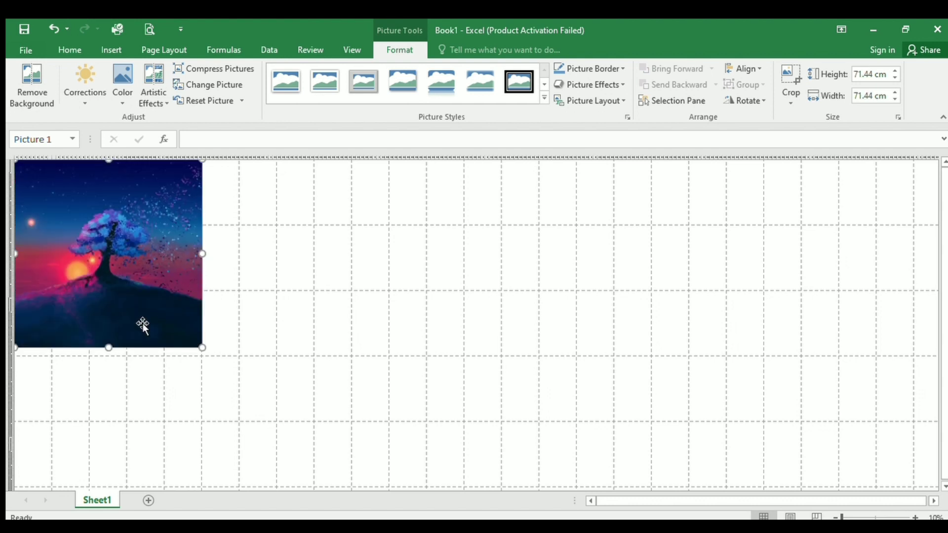
pyautogui.moveTo(106, 348)
pyautogui.mouseDown()
pyautogui.moveTo(114, 360)
pyautogui.moveTo(282, 334)
pyautogui.moveTo(318, 339)
pyautogui.moveTo(147, 354)
pyautogui.moveTo(112, 345)
pyautogui.moveTo(116, 335)
pyautogui.moveTo(120, 411)
pyautogui.moveTo(112, 330)
pyautogui.moveTo(205, 334)
pyautogui.moveTo(120, 339)
pyautogui.moveTo(334, 343)
pyautogui.moveTo(114, 338)
pyautogui.mouseUp()
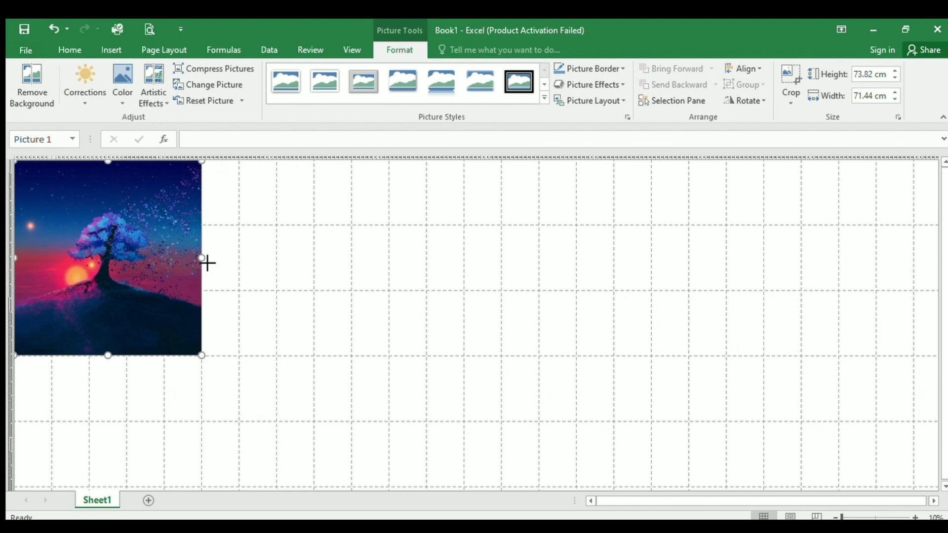
pyautogui.moveTo(207, 263); pyautogui.dragTo(353, 258)
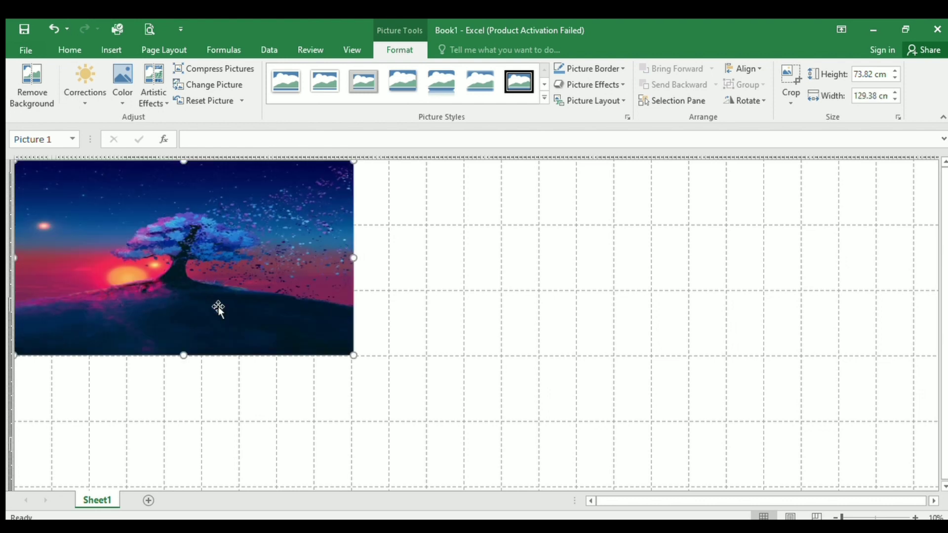
pyautogui.moveTo(198, 411); pyautogui.dragTo(191, 418)
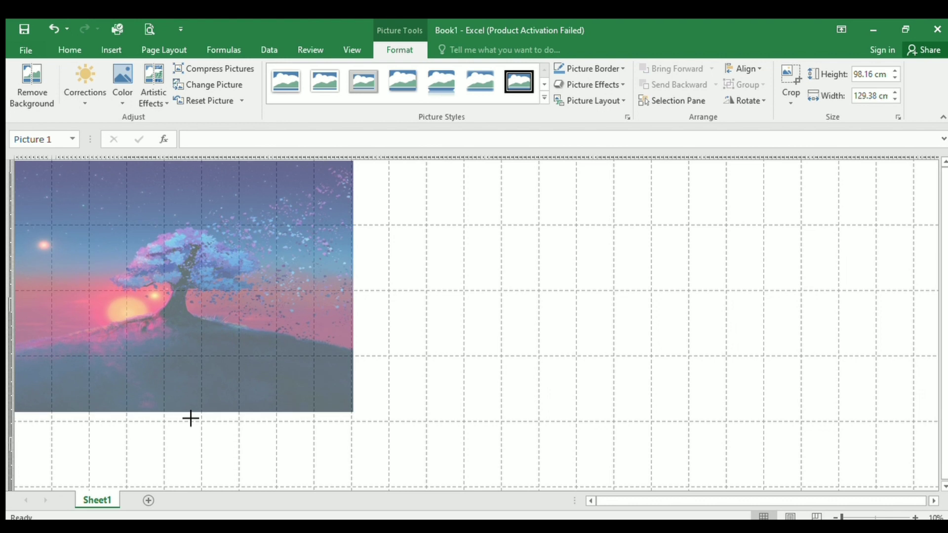
pyautogui.moveTo(191, 418); pyautogui.dragTo(190, 422)
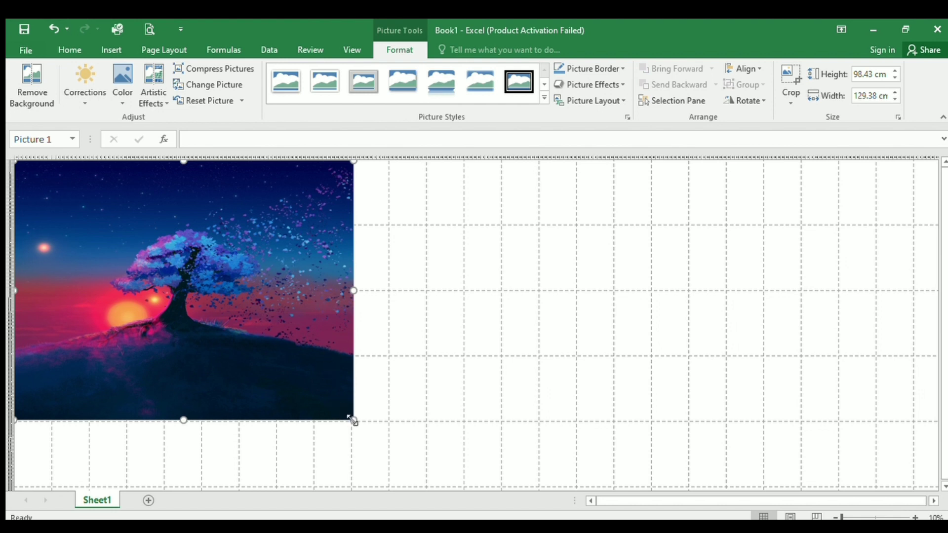
pyautogui.moveTo(354, 419); pyautogui.dragTo(191, 295)
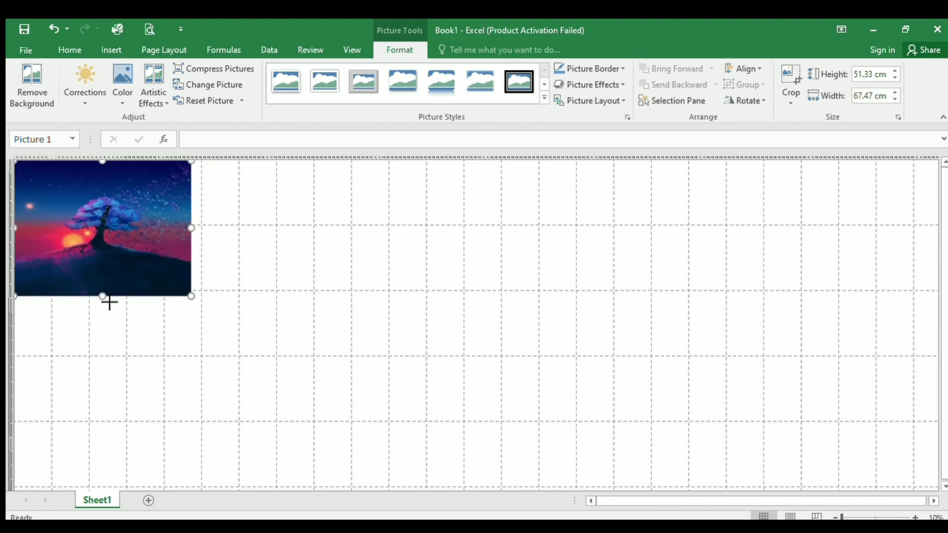
pyautogui.moveTo(108, 298); pyautogui.dragTo(109, 286)
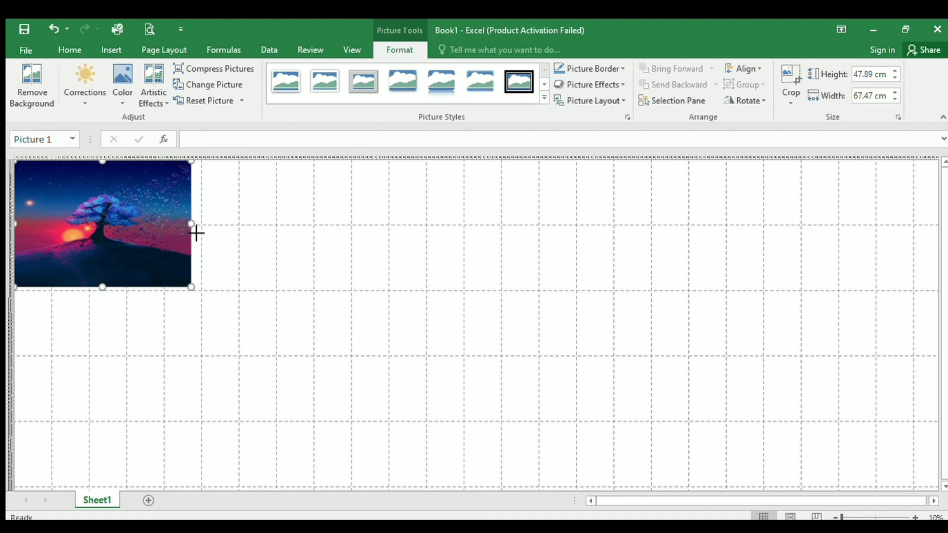
pyautogui.moveTo(196, 233); pyautogui.dragTo(201, 225)
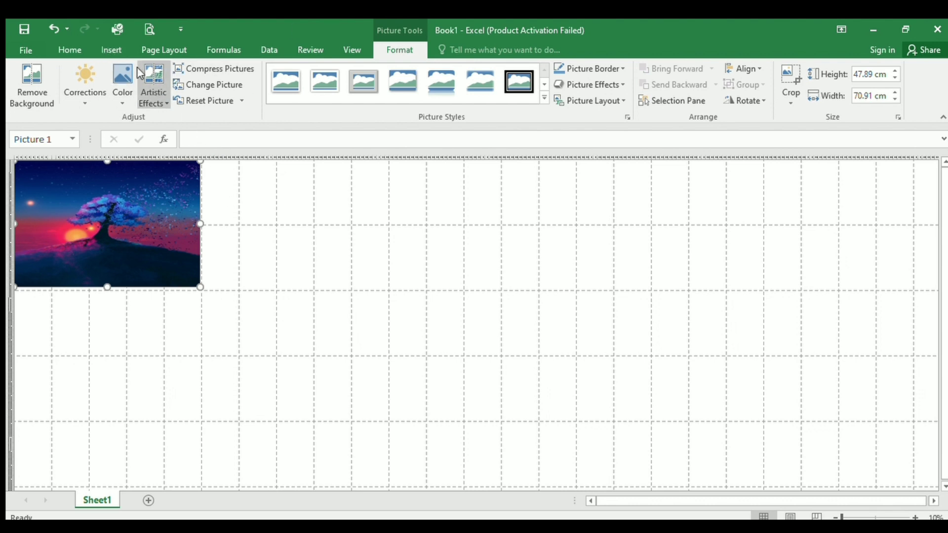
# Step: Draw a text box reading 'Tree' over the picture
pyautogui.click(109, 50)
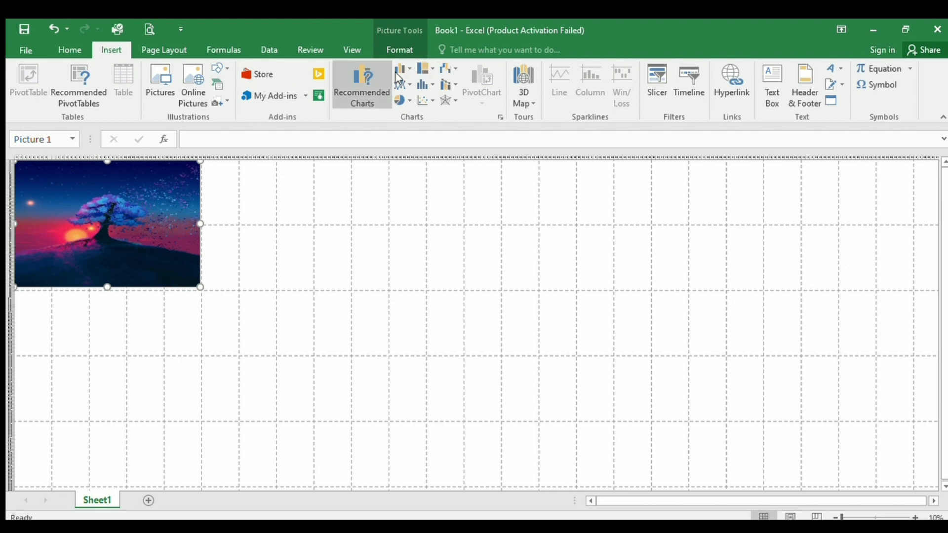
pyautogui.click(766, 81)
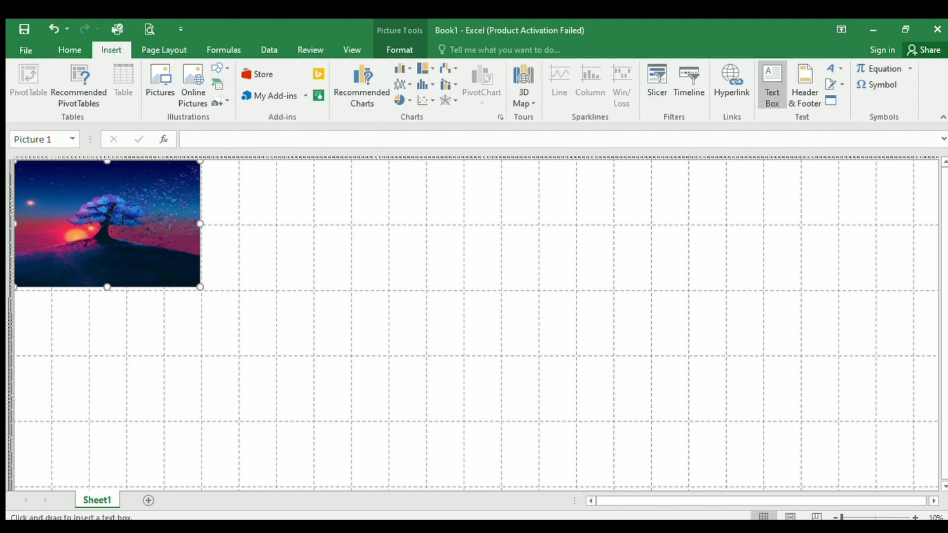
pyautogui.click(87, 223)
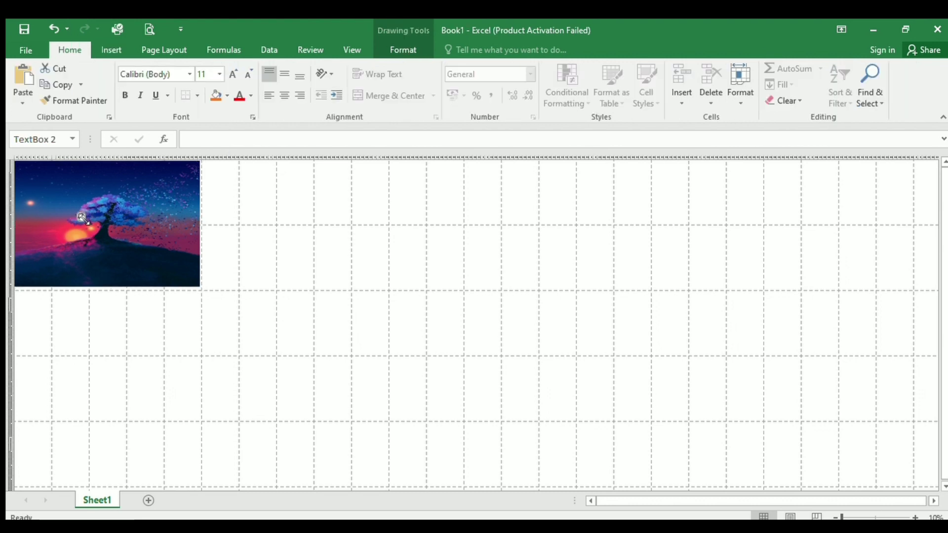
pyautogui.moveTo(80, 215); pyautogui.dragTo(159, 246)
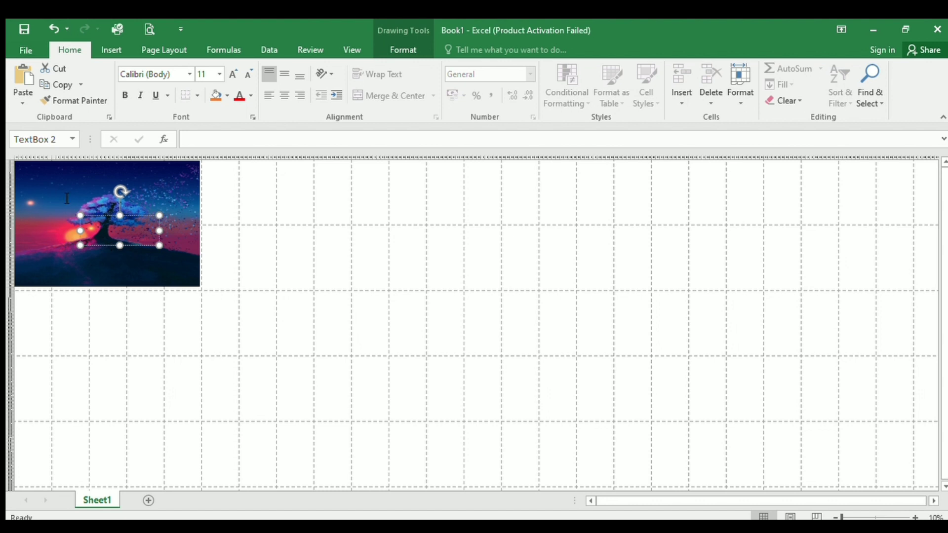
pyautogui.moveTo(92, 218); pyautogui.dragTo(70, 239)
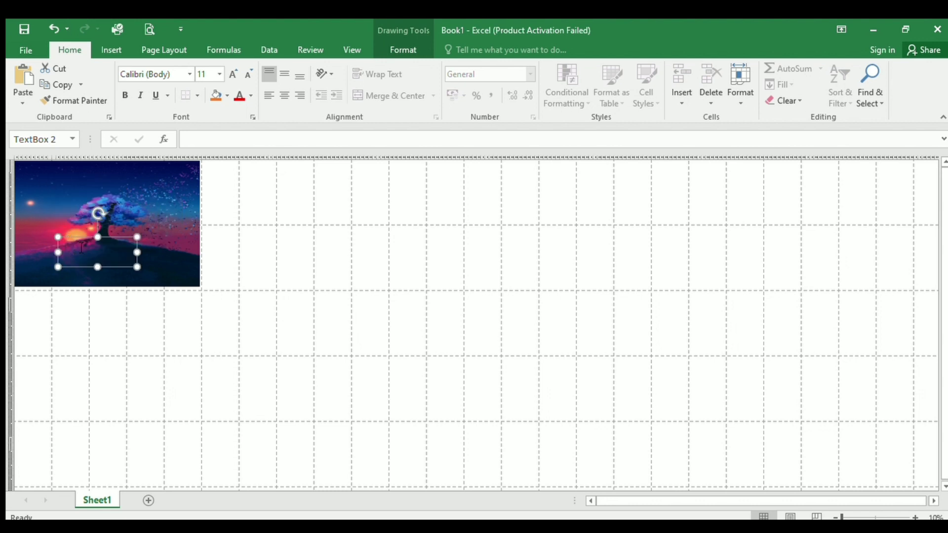
pyautogui.click(85, 250)
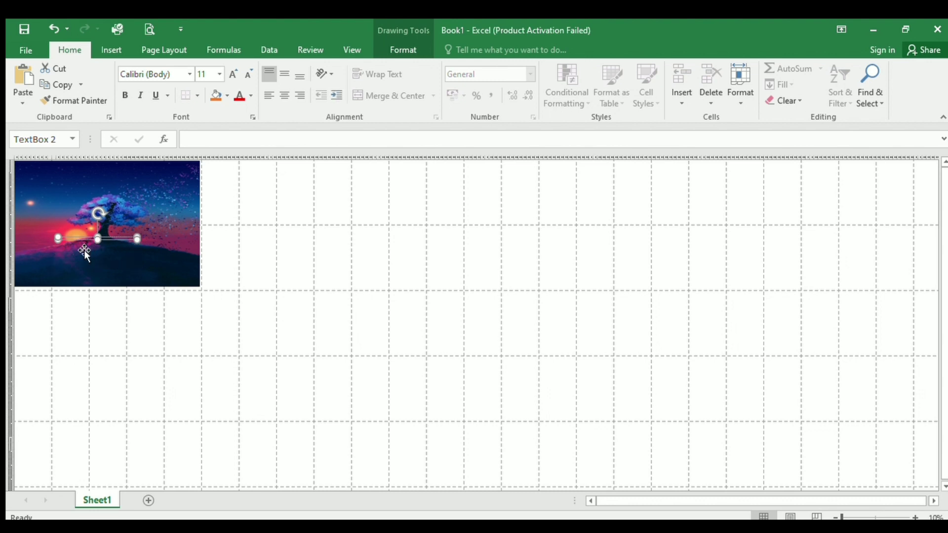
# Step: Increase the Tree text's font size step by step up to 344
pyautogui.click(228, 67)
pyautogui.click(227, 66)
pyautogui.click(227, 66)
pyautogui.click(227, 66)
pyautogui.click(228, 66)
pyautogui.click(227, 66)
pyautogui.click(227, 66)
pyautogui.click(227, 66)
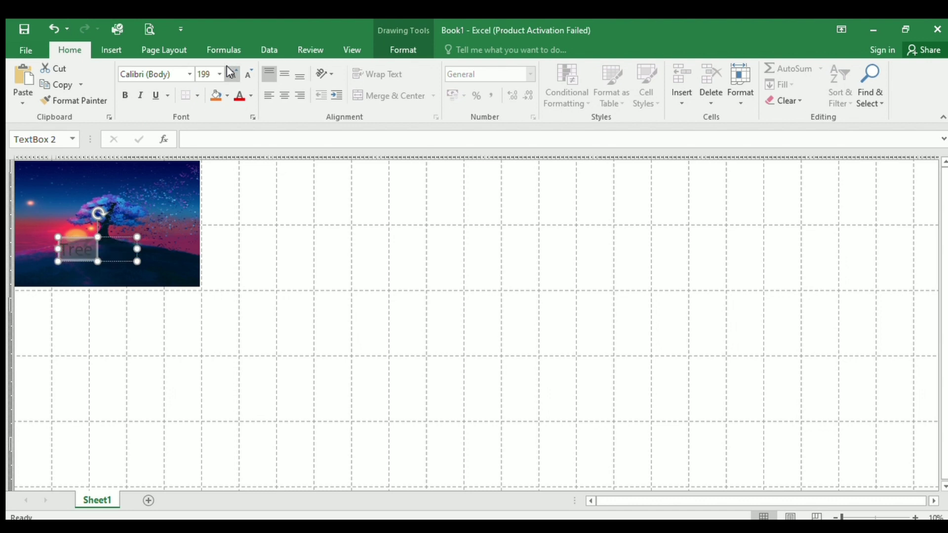
pyautogui.click(227, 66)
pyautogui.click(227, 66)
pyautogui.click(227, 66)
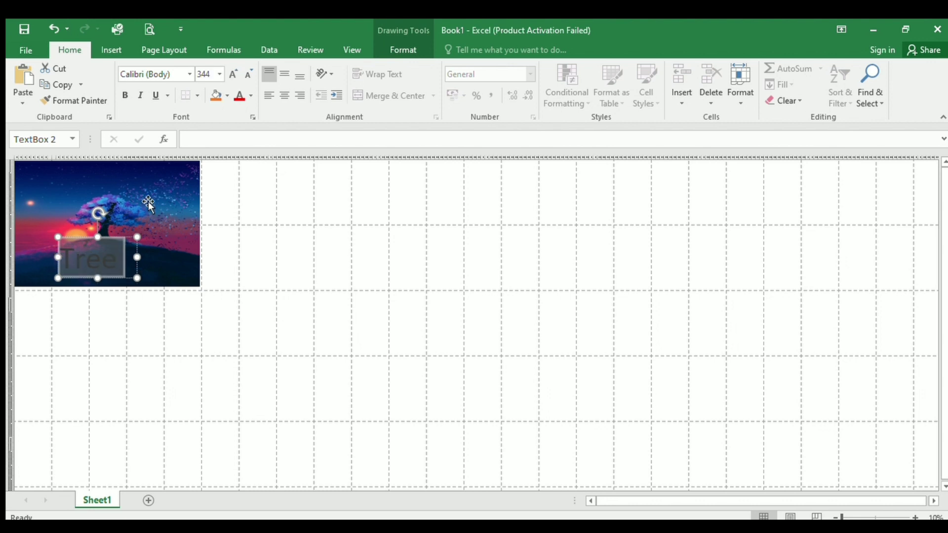
# Step: Nudge the Tree label right and set its text to bold Century Gothic
pyautogui.moveTo(117, 241); pyautogui.dragTo(131, 243)
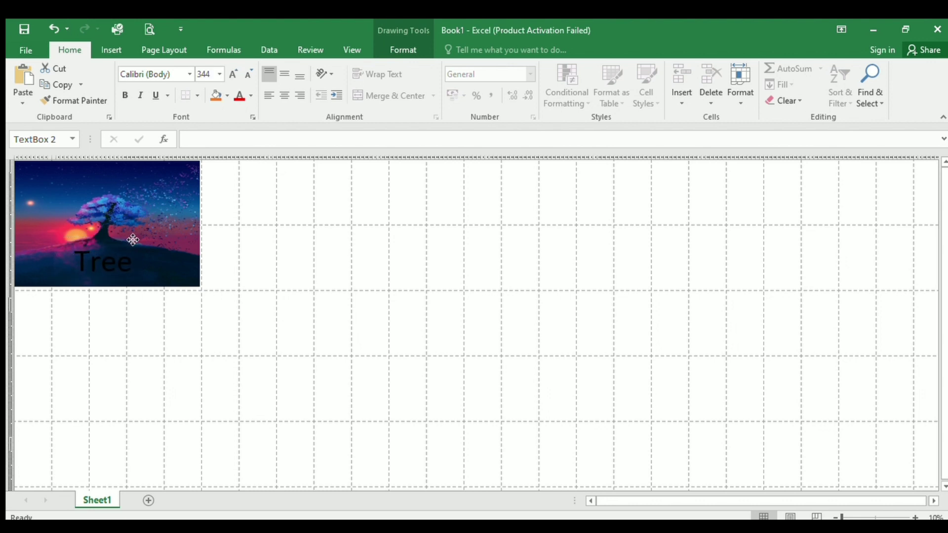
pyautogui.press('Return')
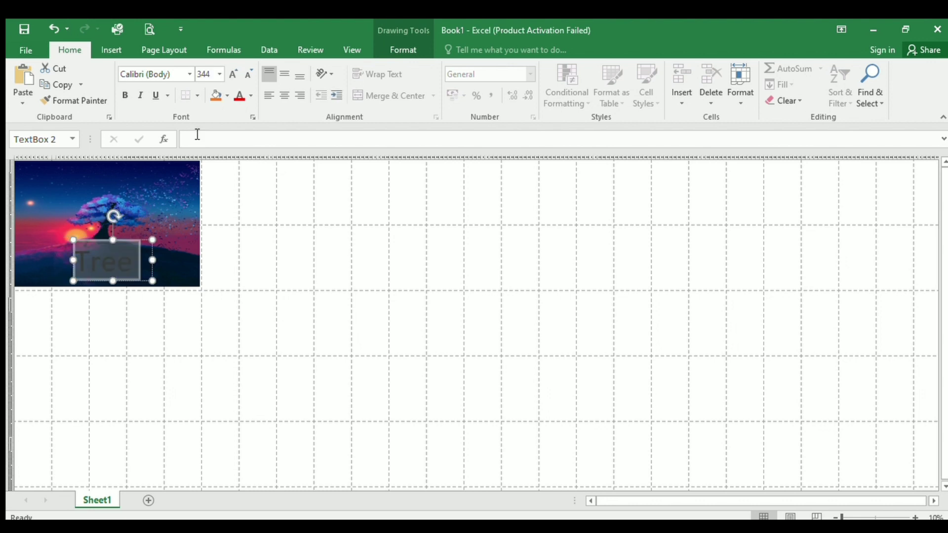
pyautogui.click(187, 71)
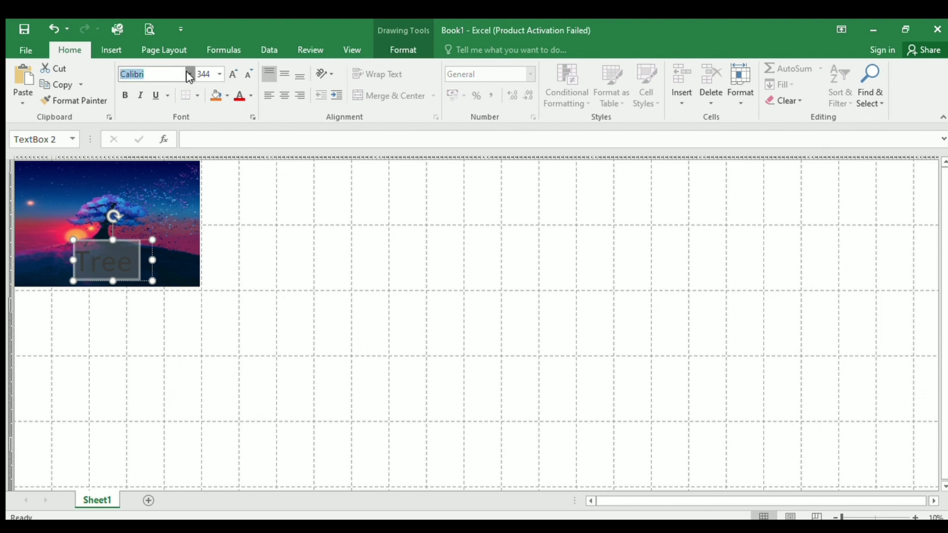
pyautogui.write('Century Gothic')
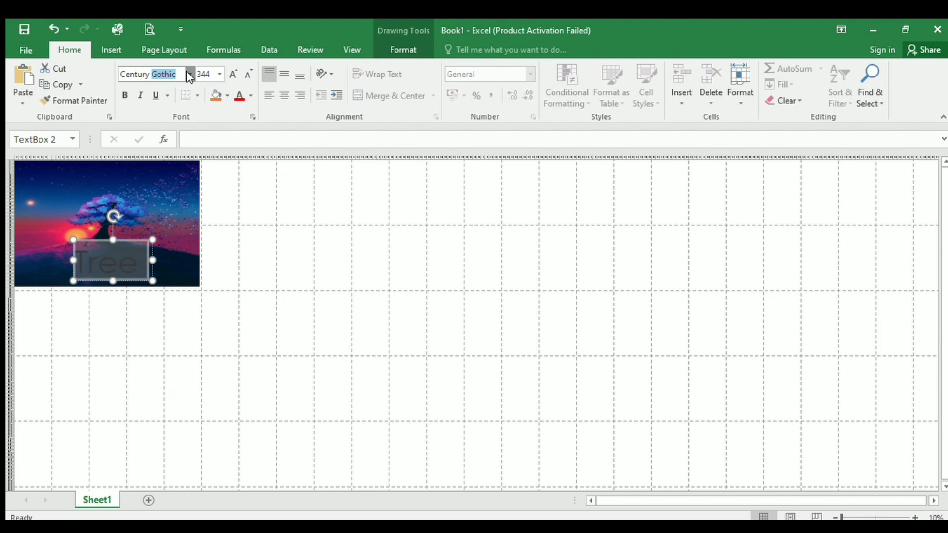
pyautogui.press('Return')
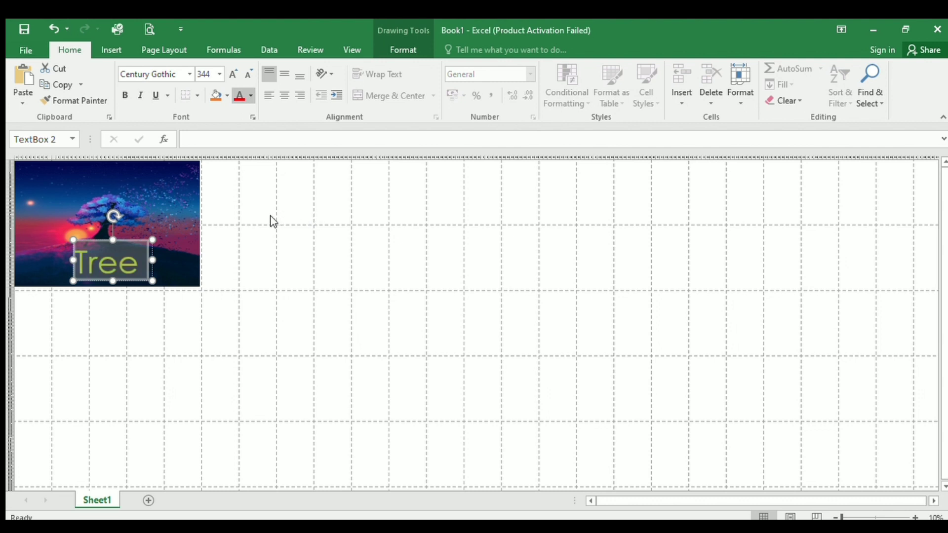
pyautogui.click(125, 96)
pyautogui.click(329, 334)
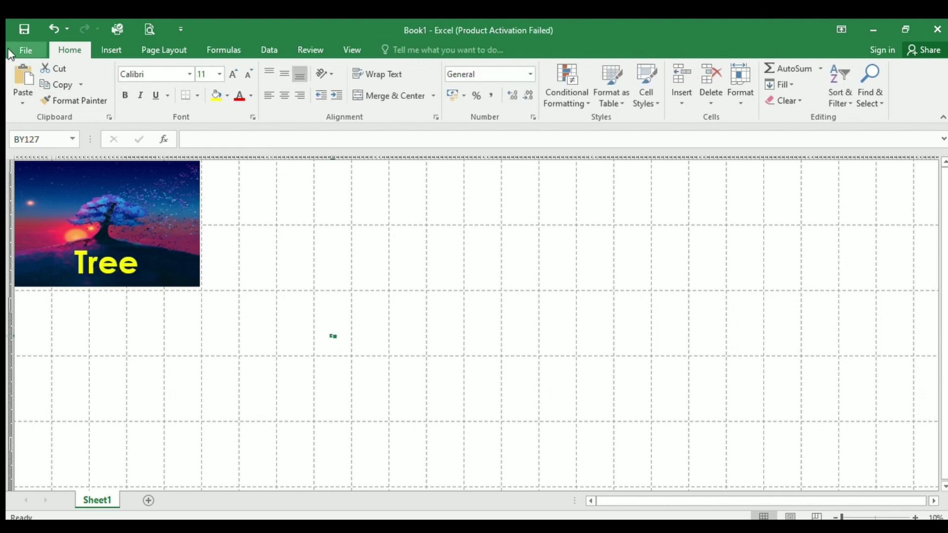
pyautogui.click(20, 50)
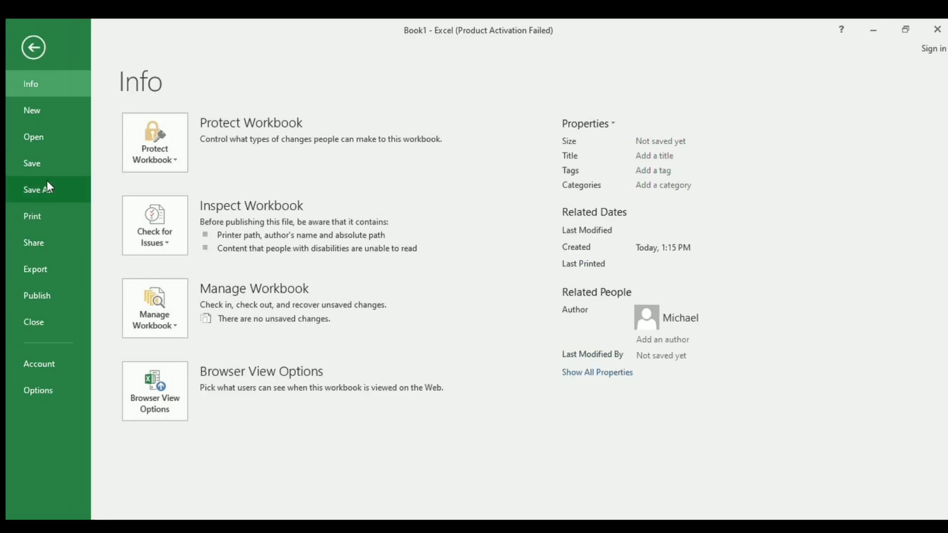
pyautogui.click(53, 215)
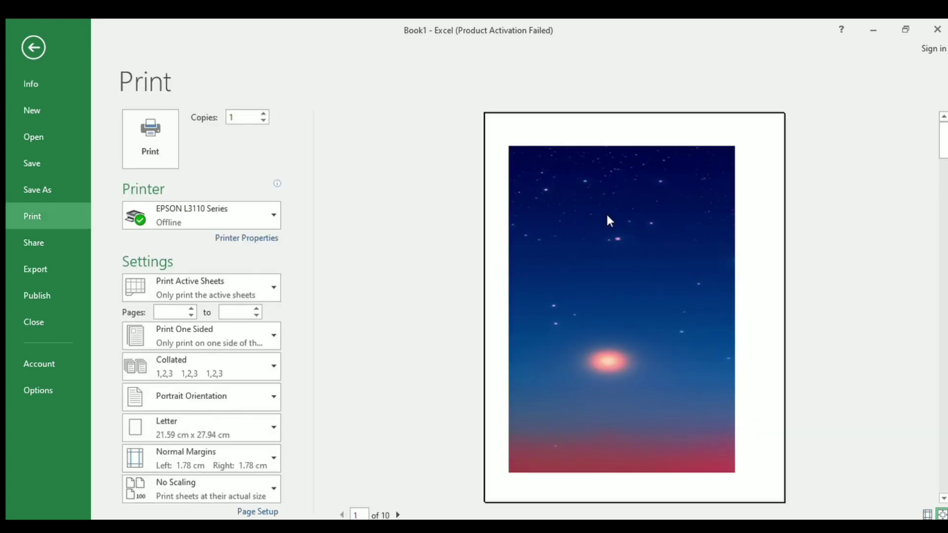
pyautogui.click(397, 514)
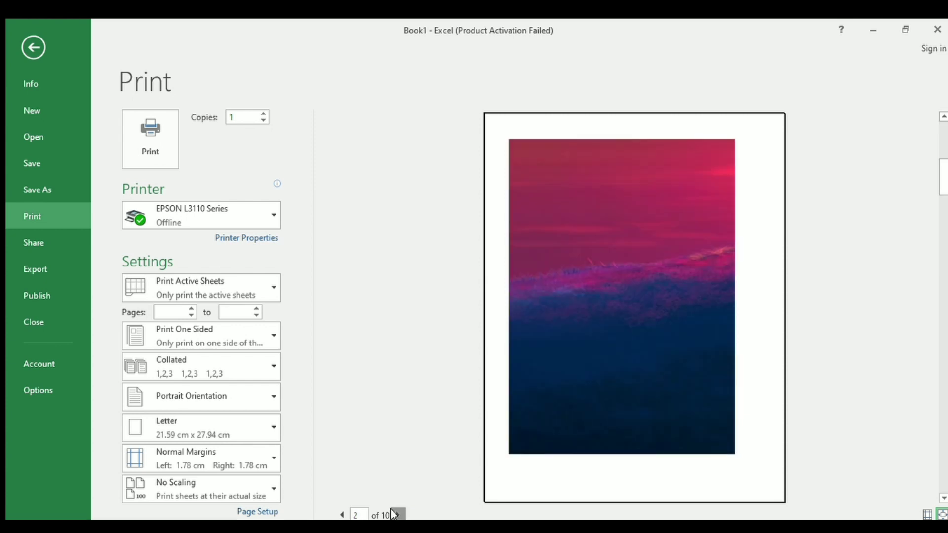
pyautogui.click(397, 515)
pyautogui.click(397, 515)
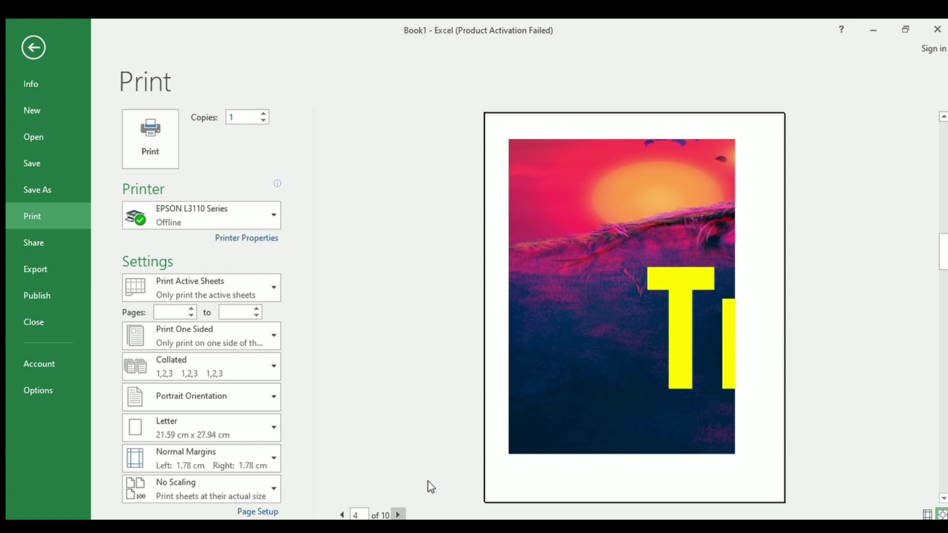
pyautogui.click(397, 515)
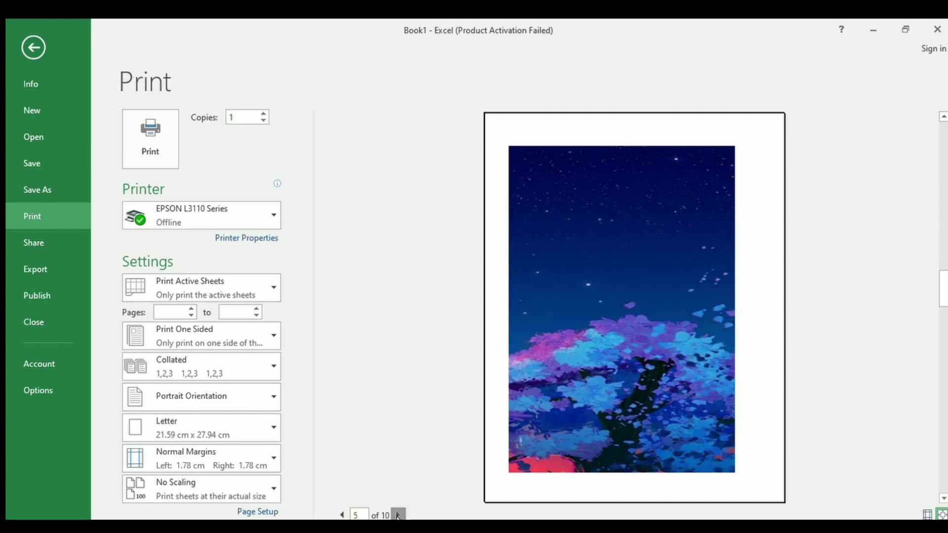
pyautogui.click(398, 515)
pyautogui.click(398, 515)
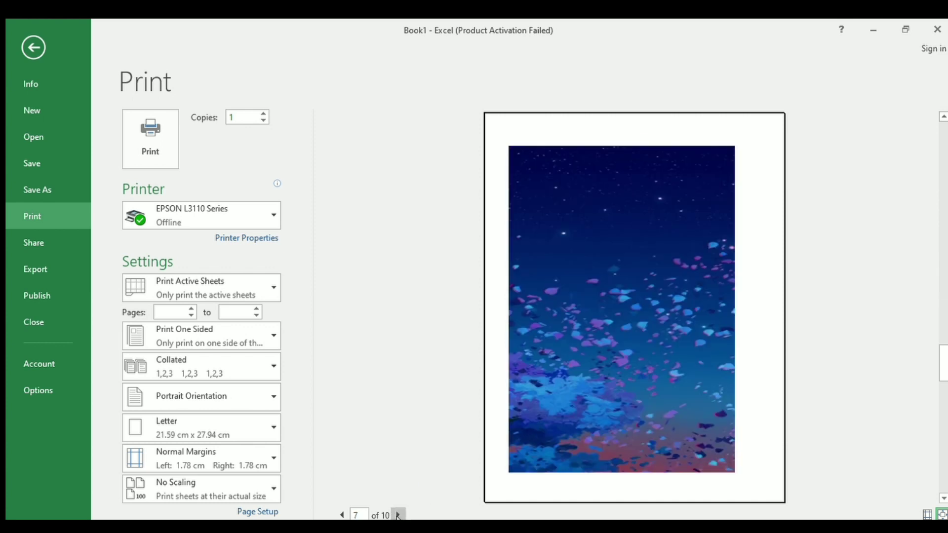
pyautogui.click(397, 515)
pyautogui.click(398, 515)
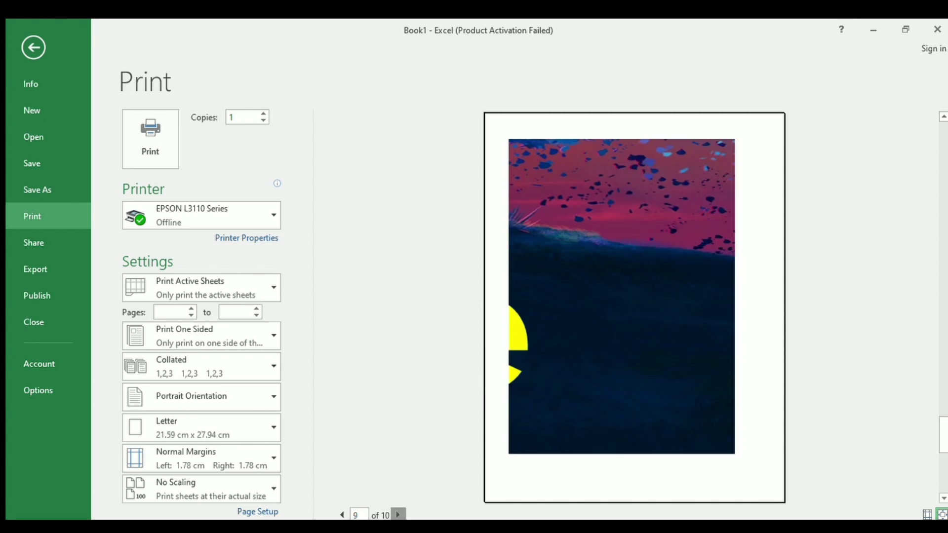
pyautogui.click(397, 515)
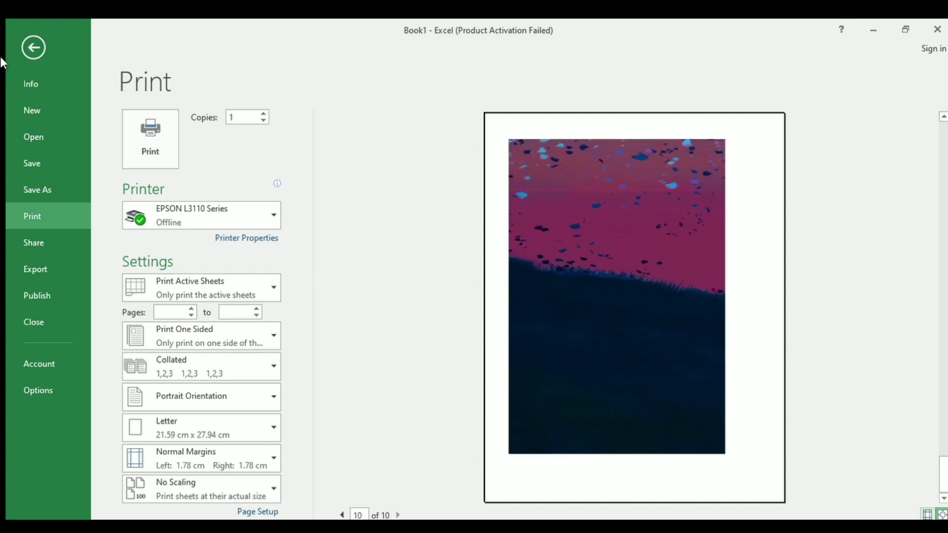
pyautogui.click(22, 46)
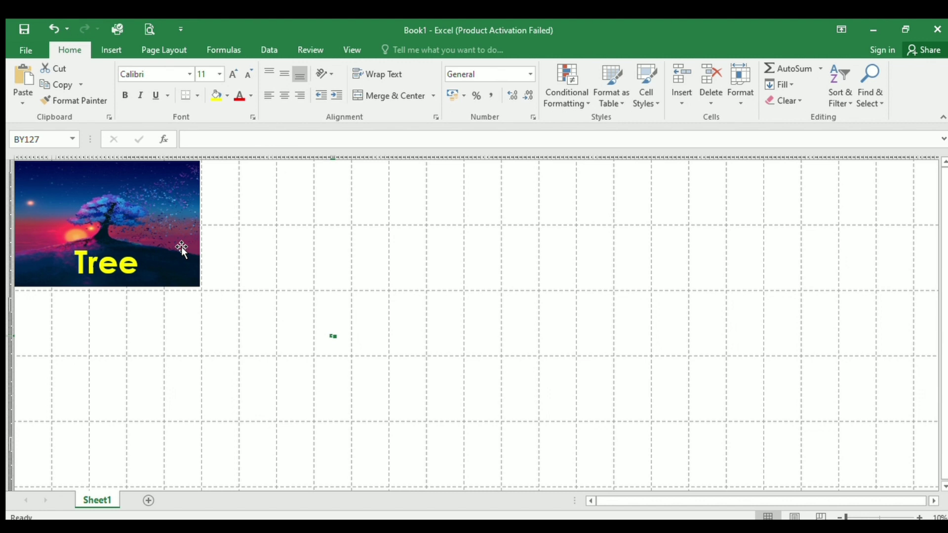
# Step: Centre-align the word Tree inside its text box
pyautogui.click(121, 265)
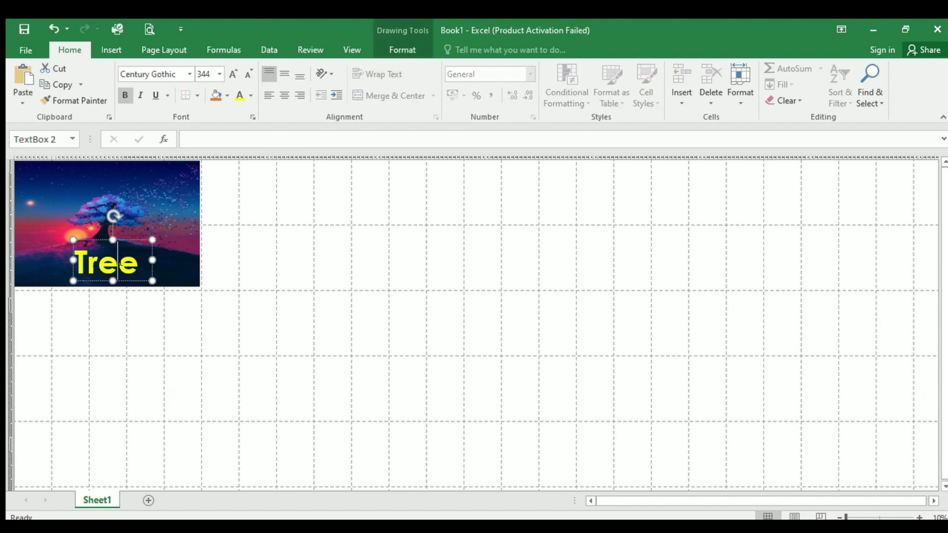
pyautogui.doubleClick(124, 264)
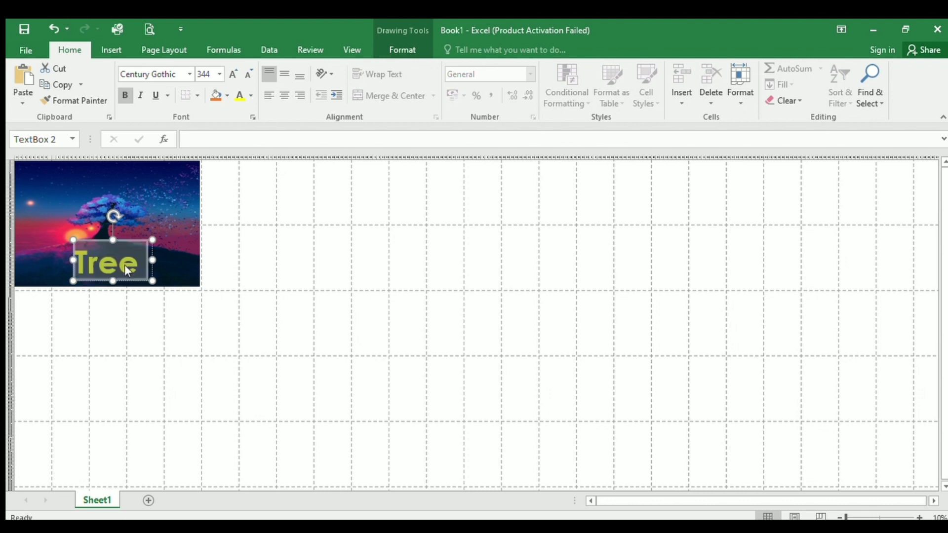
pyautogui.click(281, 96)
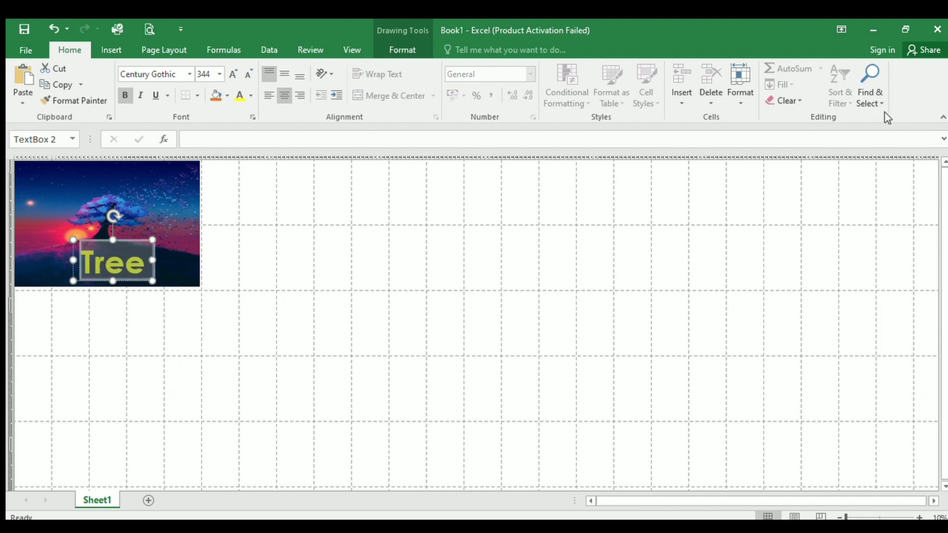